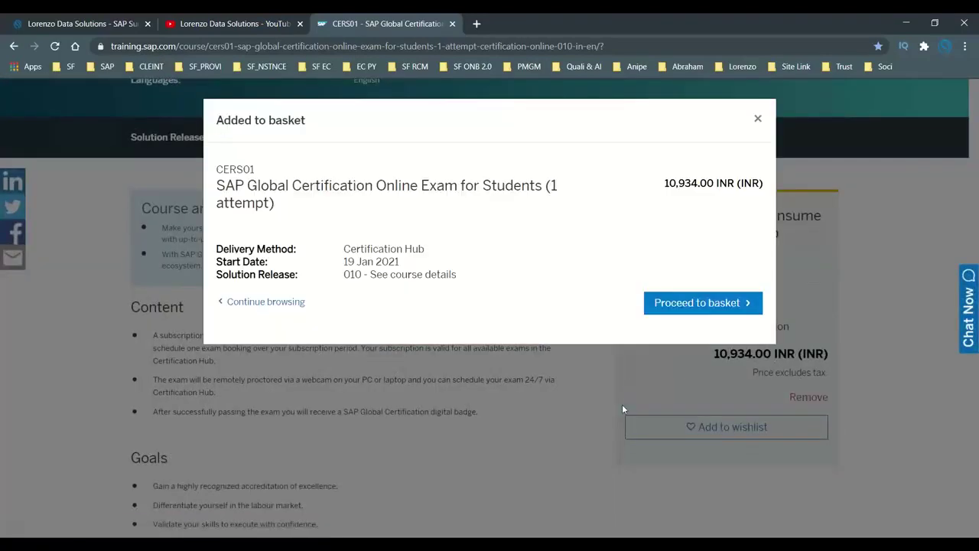
# Highlight the exam's Certification Hub delivery, 010 release, title and 10,934.00 INR price
pyautogui.moveTo(346, 249); pyautogui.dragTo(434, 252)
pyautogui.moveTo(343, 275); pyautogui.dragTo(444, 277)
pyautogui.moveTo(226, 185); pyautogui.dragTo(561, 211)
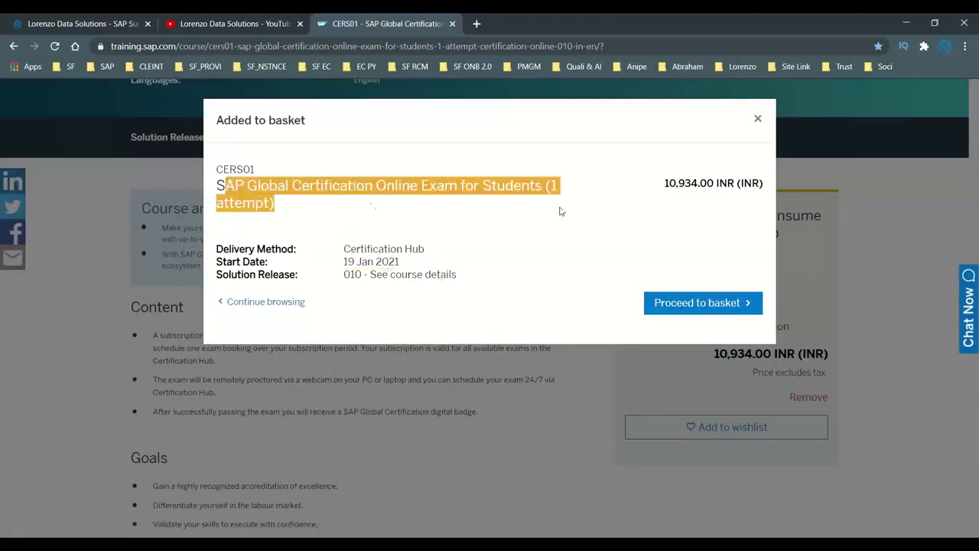
pyautogui.moveTo(664, 184); pyautogui.dragTo(717, 185)
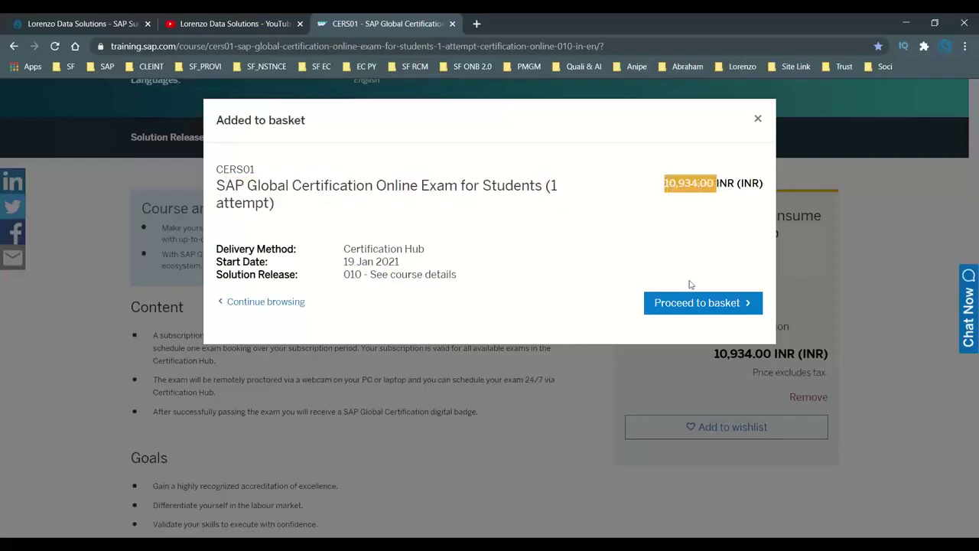
# Proceed to the basket and review its single item totalling 10,934.00 INR
pyautogui.click(703, 305)
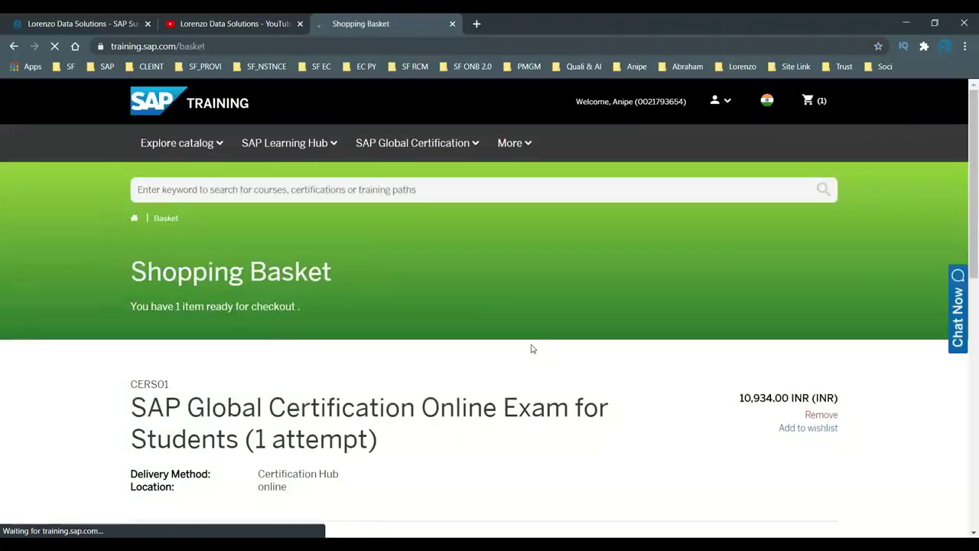
pyautogui.scroll(-2, 532, 348)
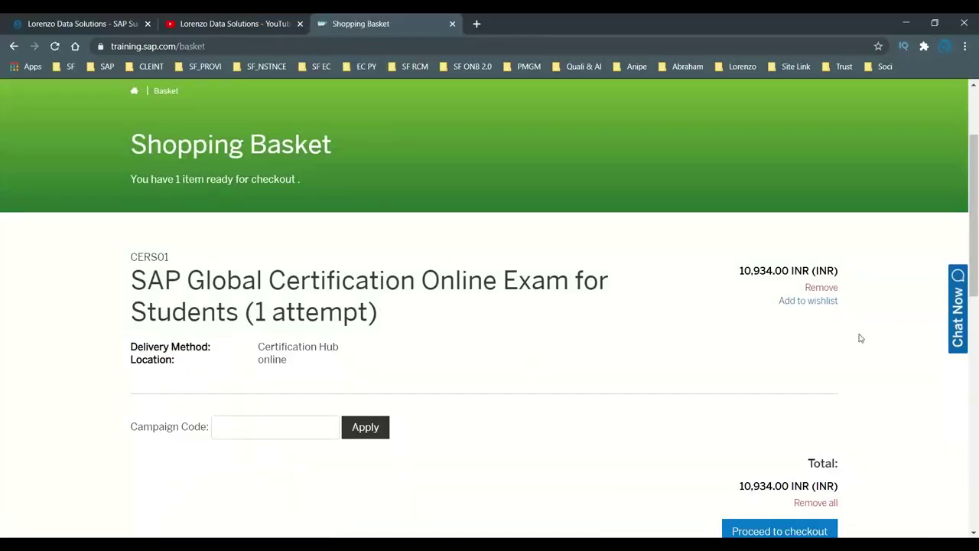
pyautogui.scroll(-3, 776, 354)
pyautogui.scroll(4, 643, 375)
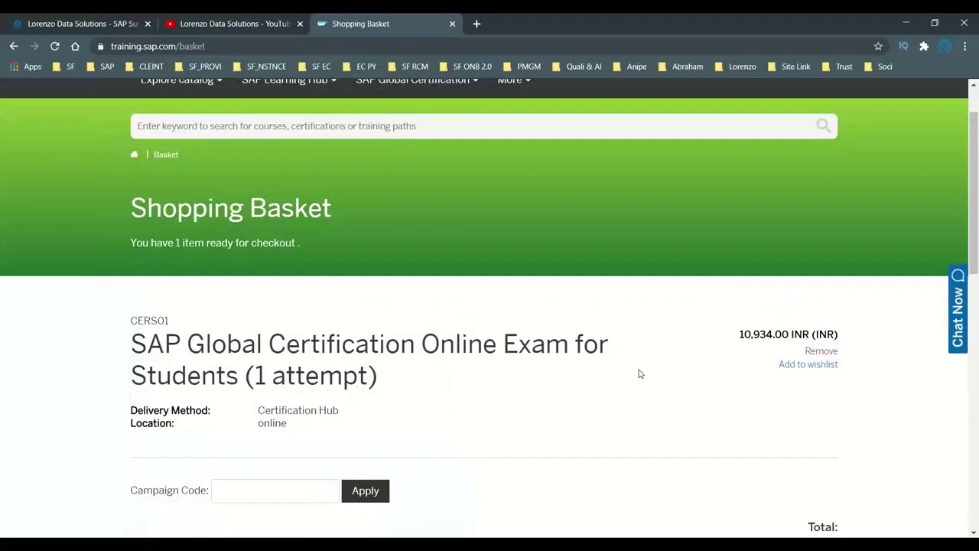
pyautogui.scroll(-3, 640, 374)
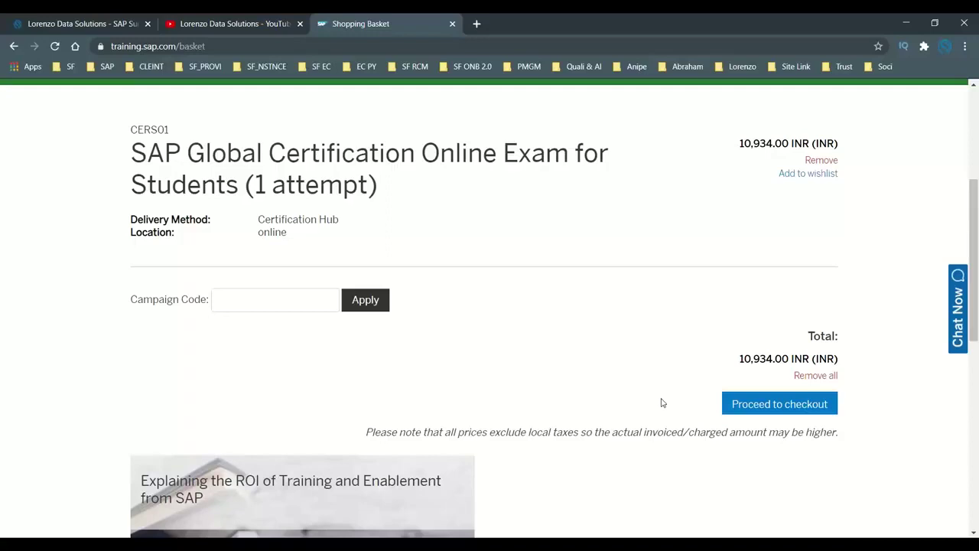
pyautogui.scroll(3, 663, 404)
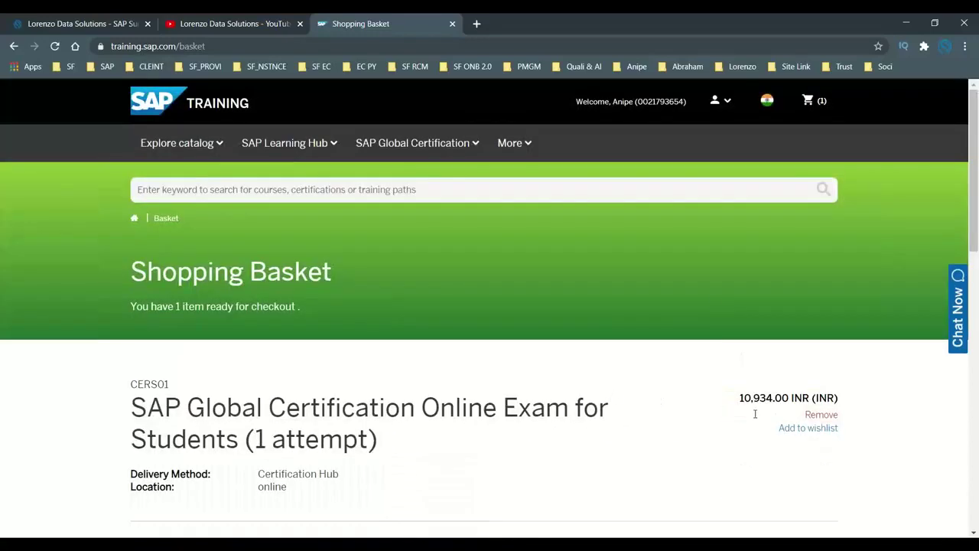
# Access the SAP Cloud Certification subscription from the account's purchased subscriptions list
pyautogui.click(727, 103)
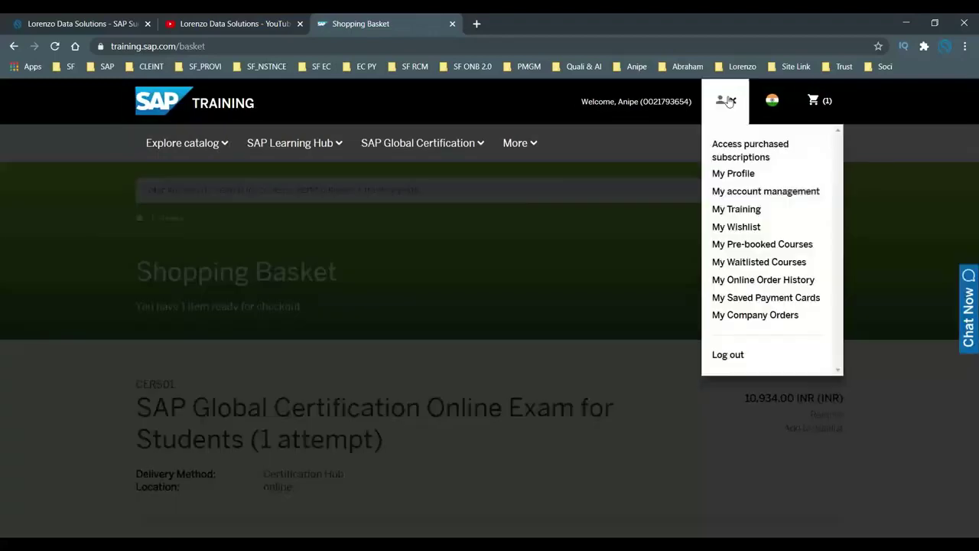
pyautogui.click(739, 155)
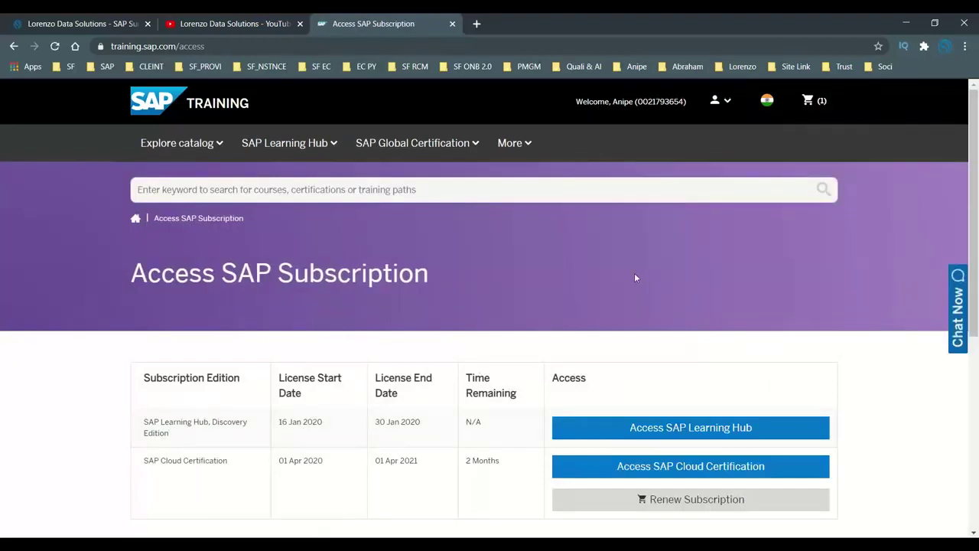
pyautogui.scroll(-1, 651, 306)
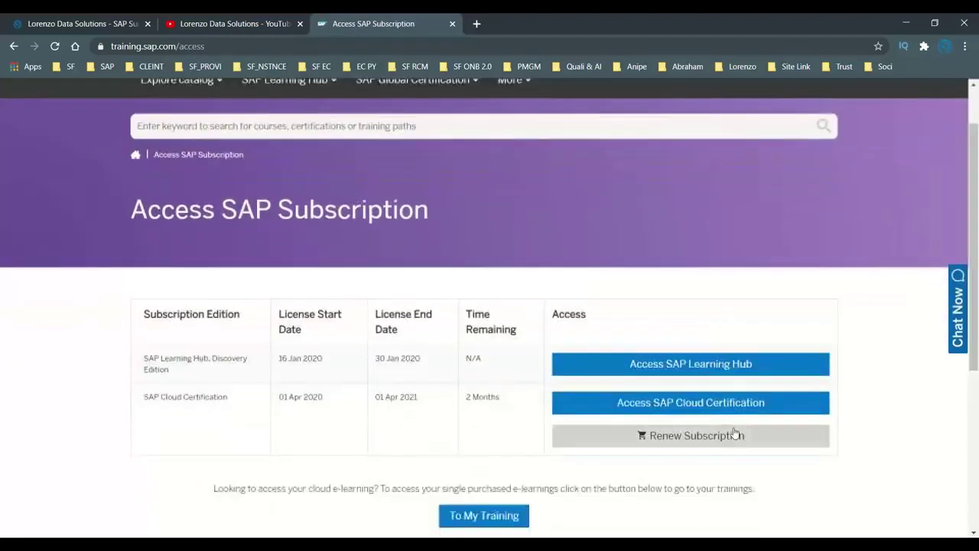
pyautogui.click(702, 406)
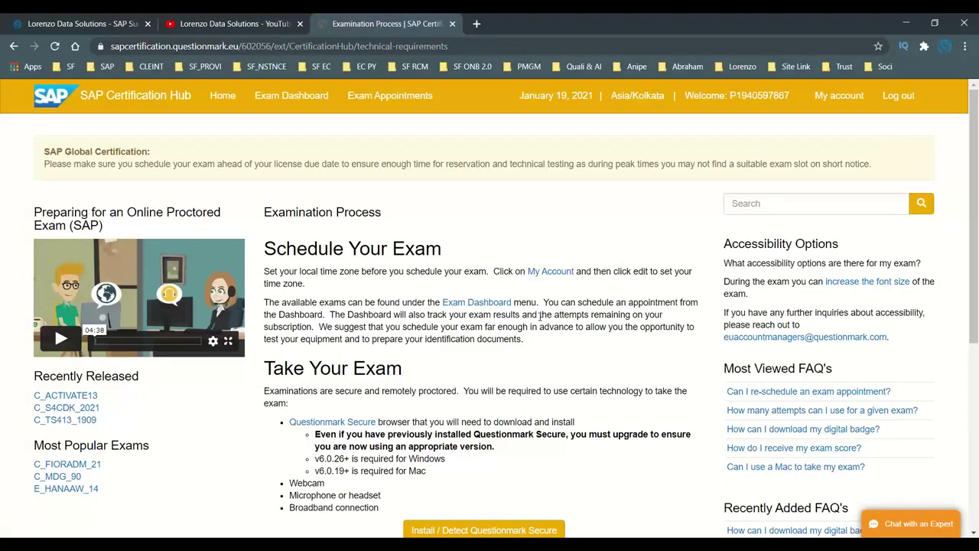
# Launch the Test Communication and Bandwidth check from the Examination Process page
pyautogui.scroll(-2, 541, 315)
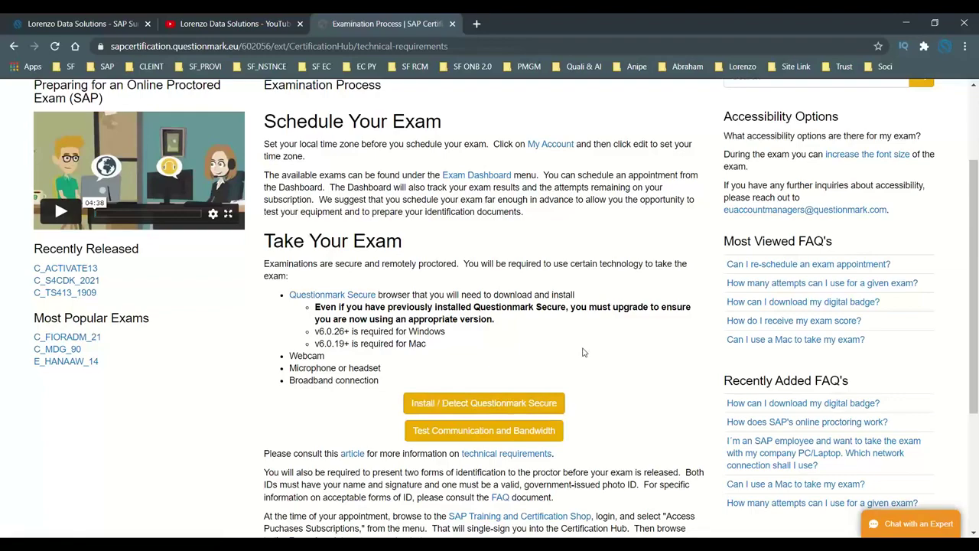
pyautogui.scroll(-2, 583, 352)
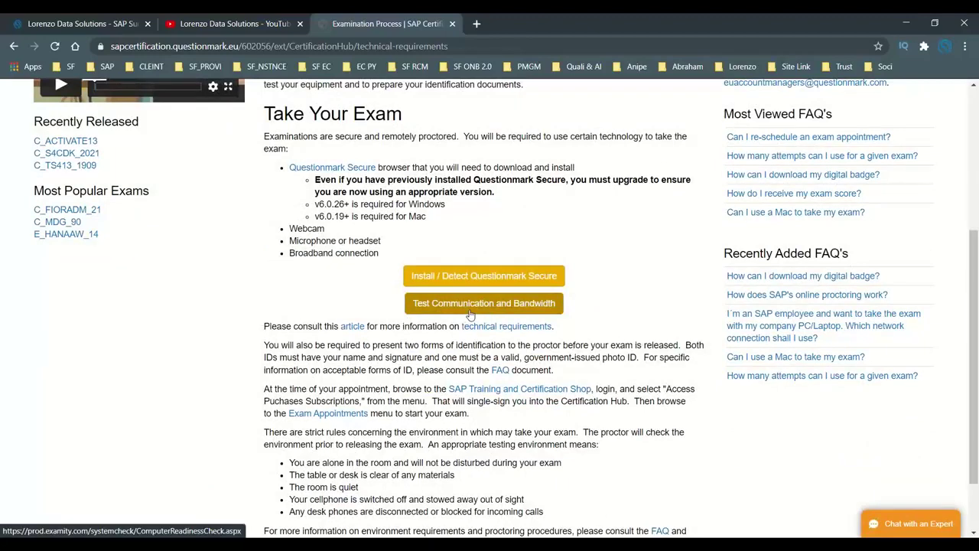
pyautogui.click(471, 310)
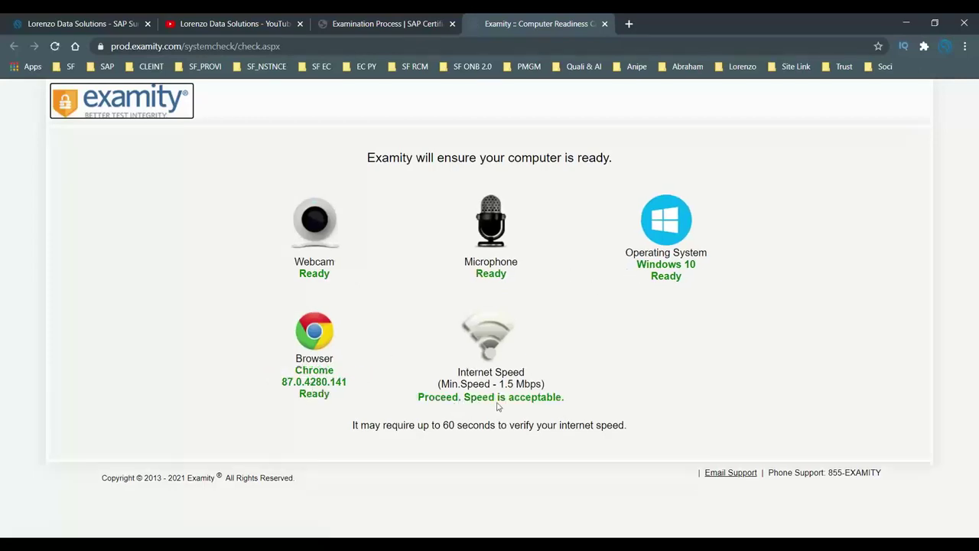
# Confirm internet speed, webcam, microphone and operating system are ready, then close the Examity tab
pyautogui.moveTo(420, 398); pyautogui.dragTo(464, 387)
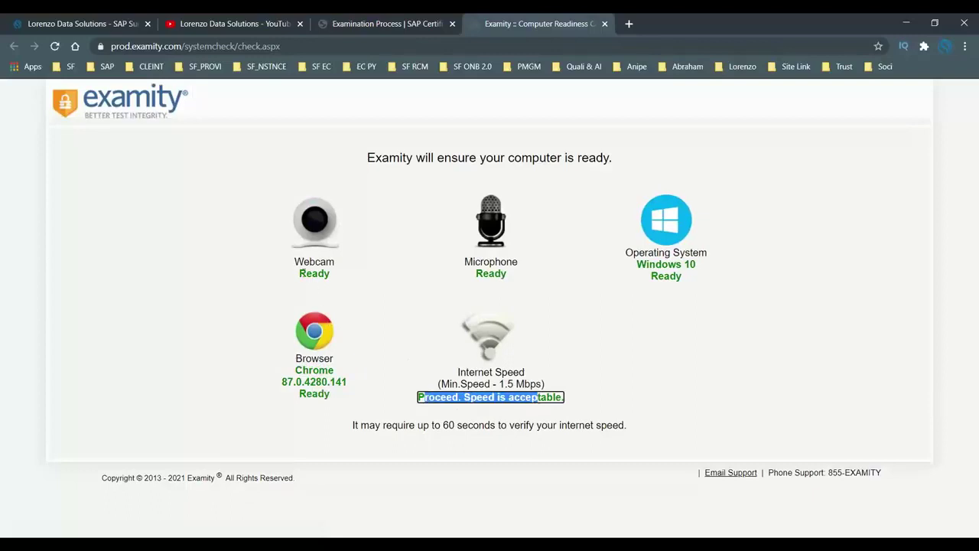
pyautogui.doubleClick(306, 273)
pyautogui.doubleClick(490, 273)
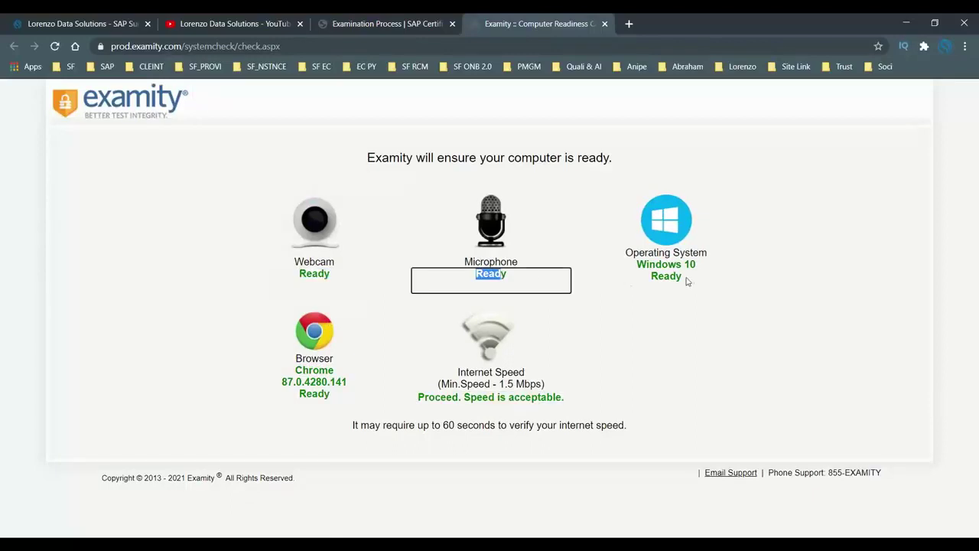
pyautogui.doubleClick(664, 276)
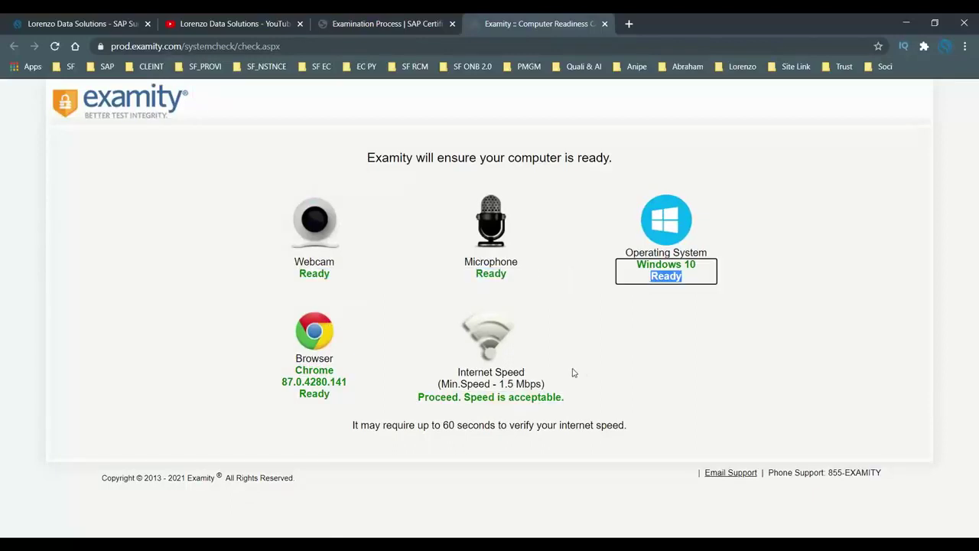
pyautogui.click(605, 24)
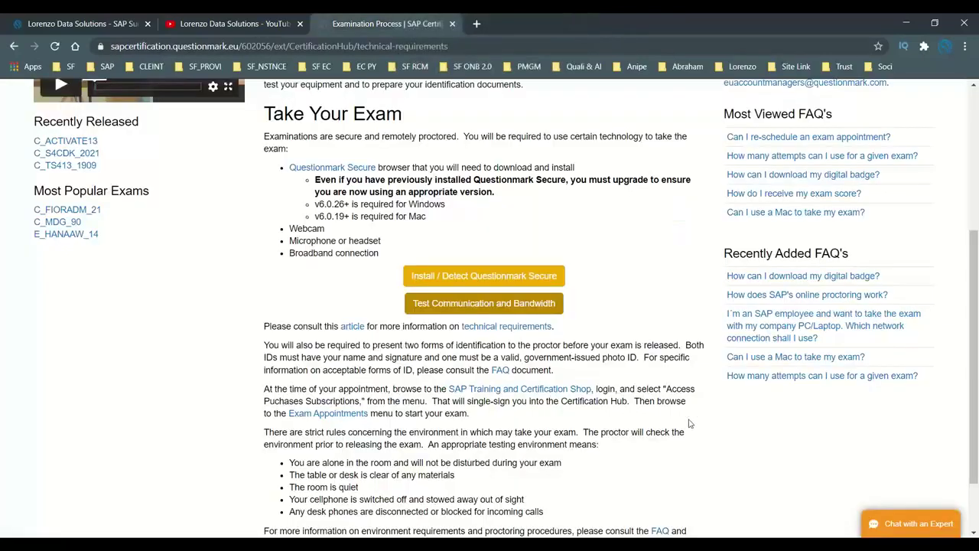
# Go to the top of the Examination Process page and open My Account
pyautogui.scroll(4, 376, 250)
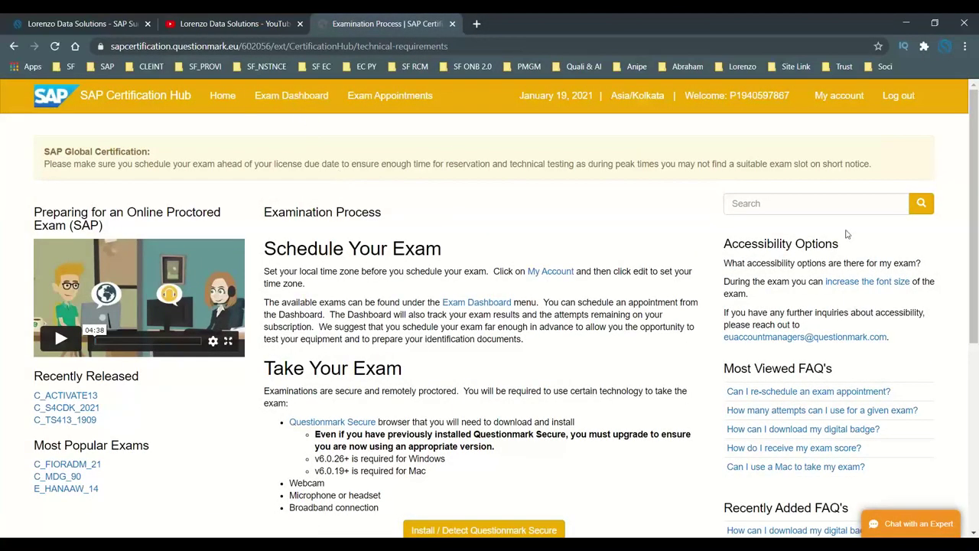
pyautogui.click(836, 98)
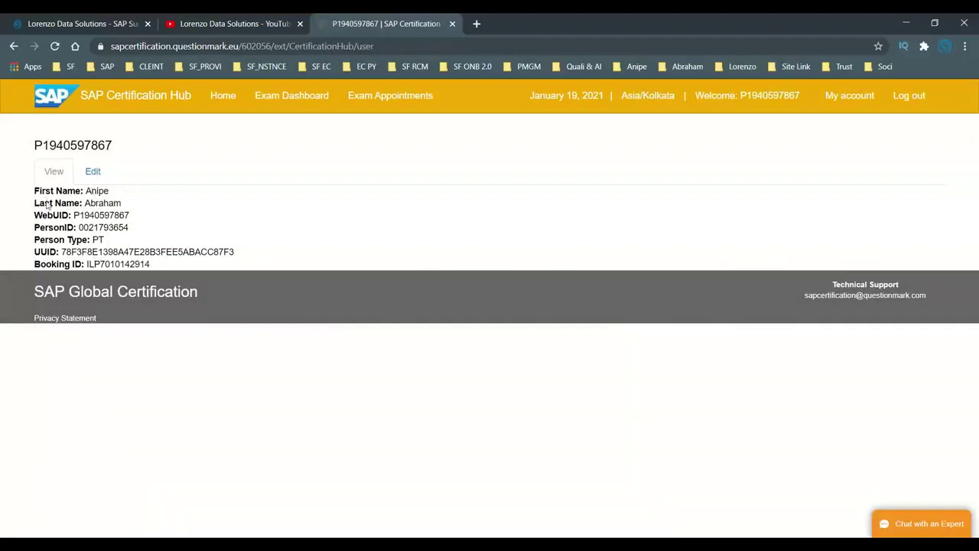
# Review the PT person type and open the profile settings to check the Asia/Kolkata time zone
pyautogui.doubleClick(94, 240)
pyautogui.click(644, 98)
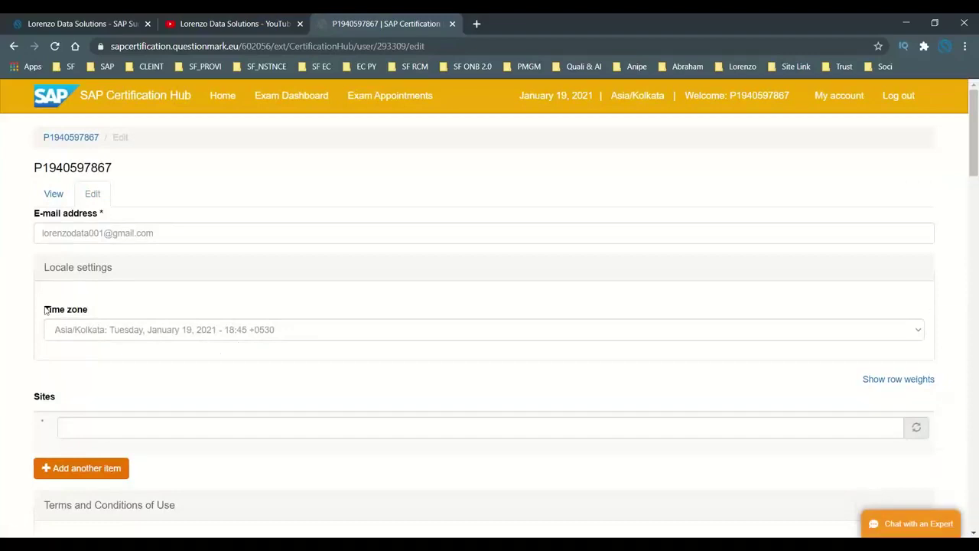
pyautogui.moveTo(43, 309); pyautogui.dragTo(99, 309)
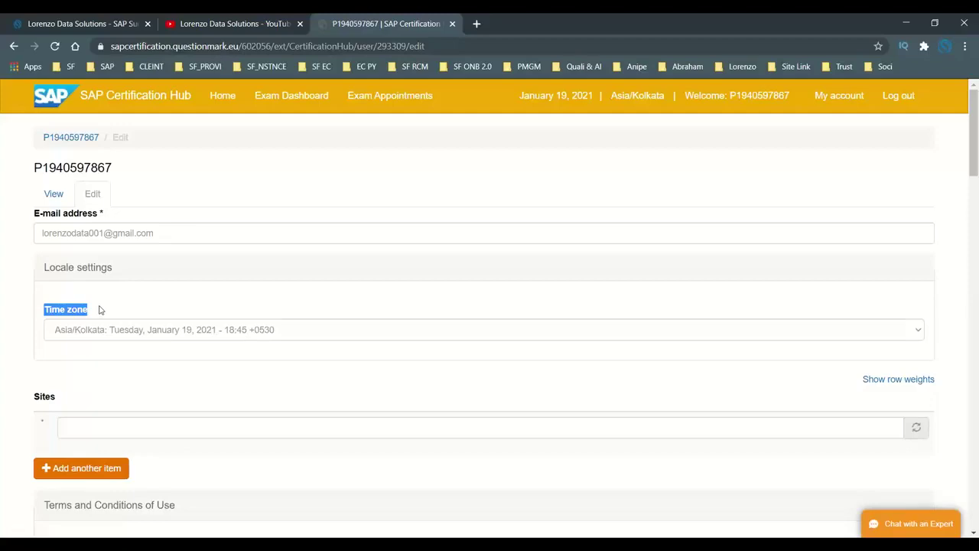
# Save the account settings and go to the Exam Dashboard
pyautogui.scroll(-3, 100, 310)
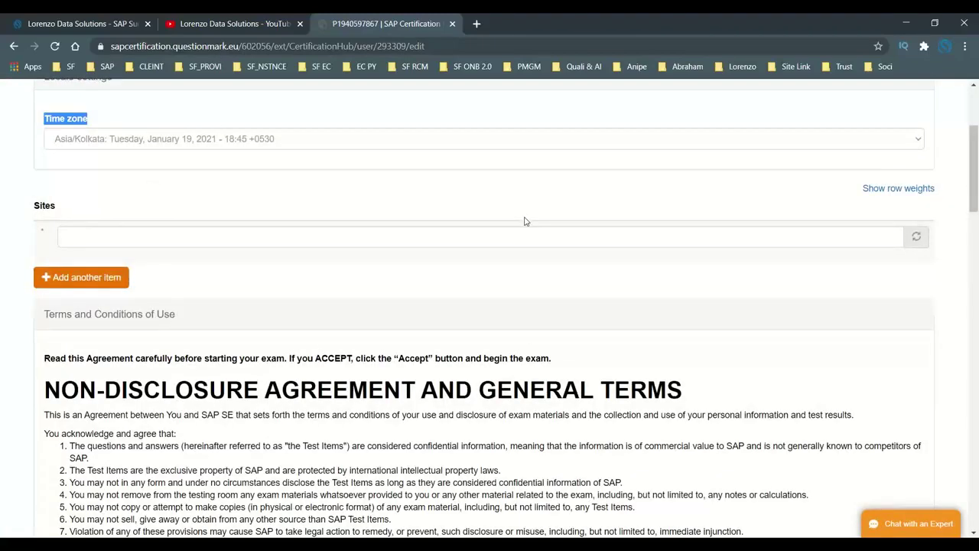
pyautogui.scroll(1, 525, 333)
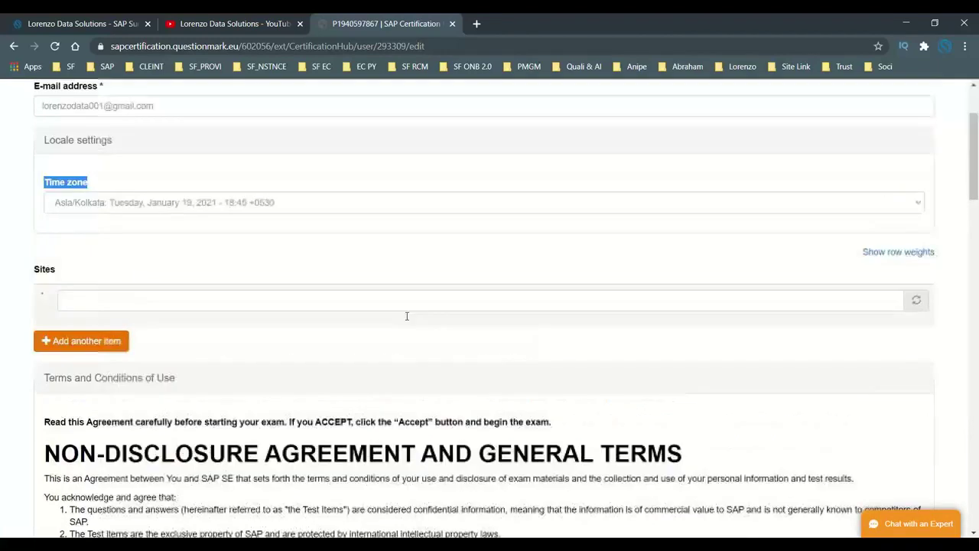
pyautogui.scroll(-1, 306, 237)
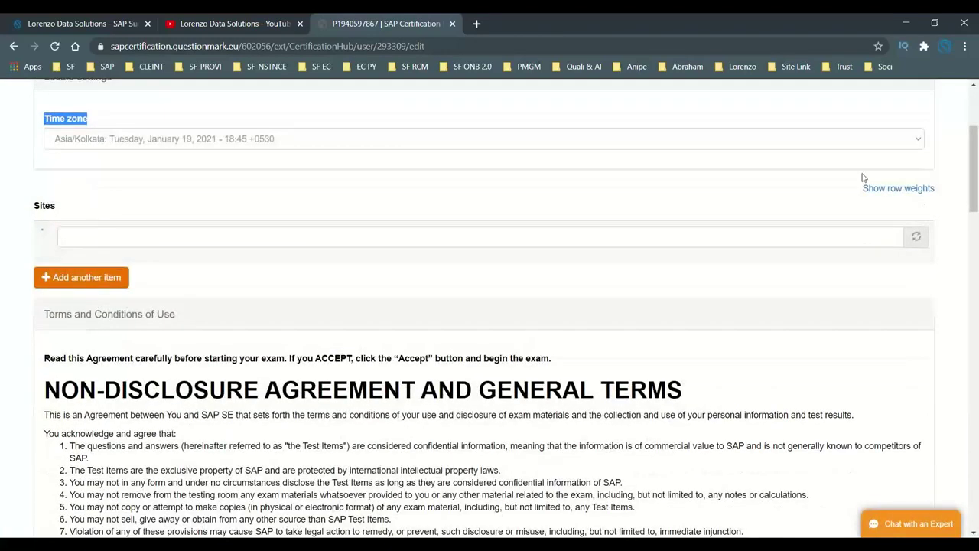
pyautogui.scroll(-15, 708, 323)
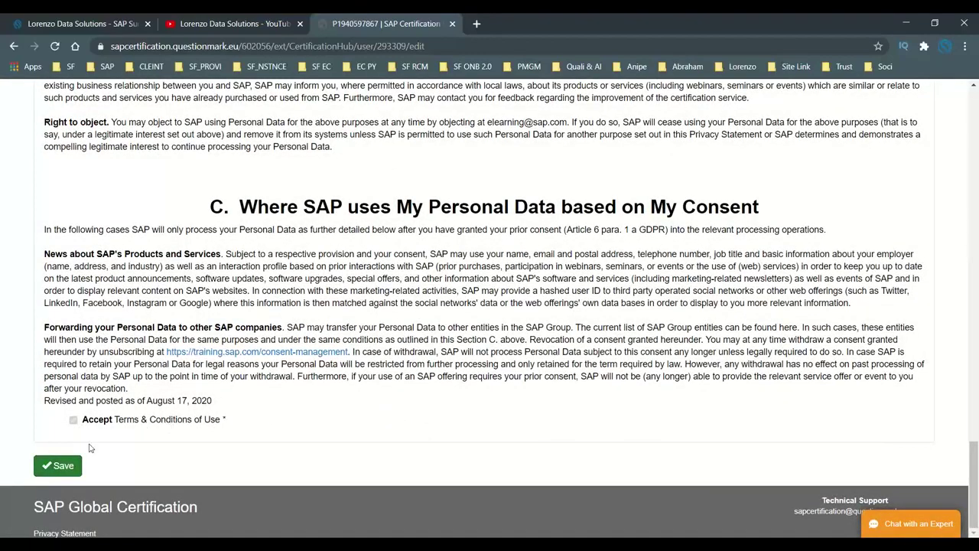
pyautogui.click(57, 465)
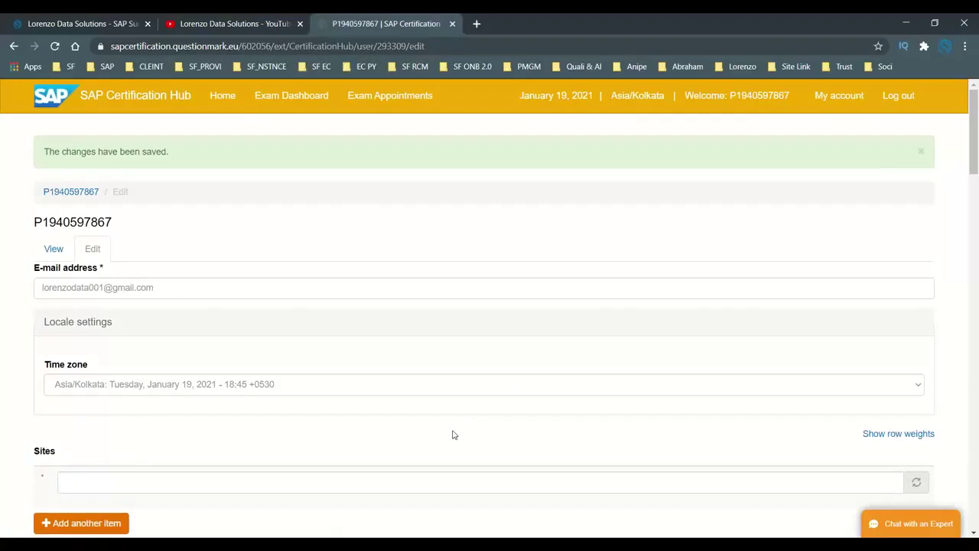
pyautogui.click(286, 97)
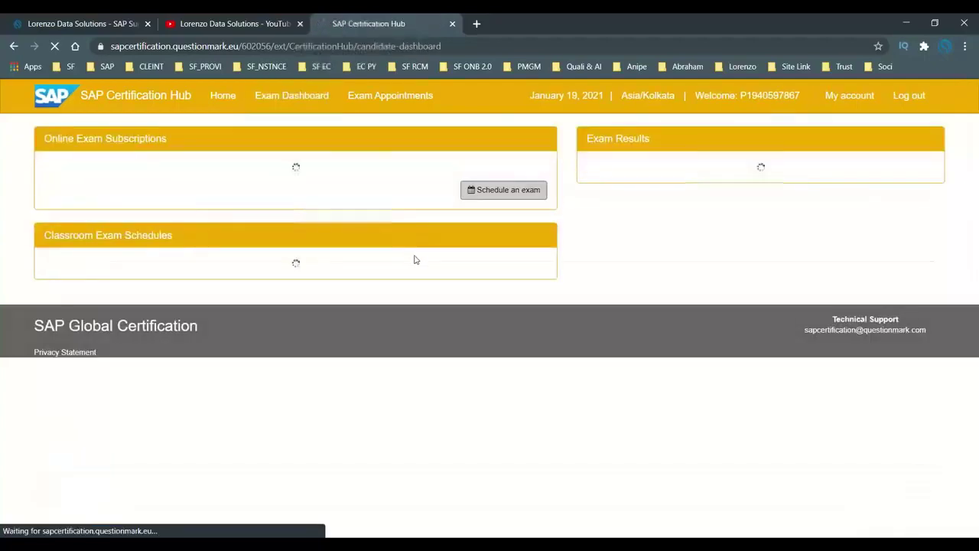
pyautogui.moveTo(378, 185); pyautogui.dragTo(398, 188)
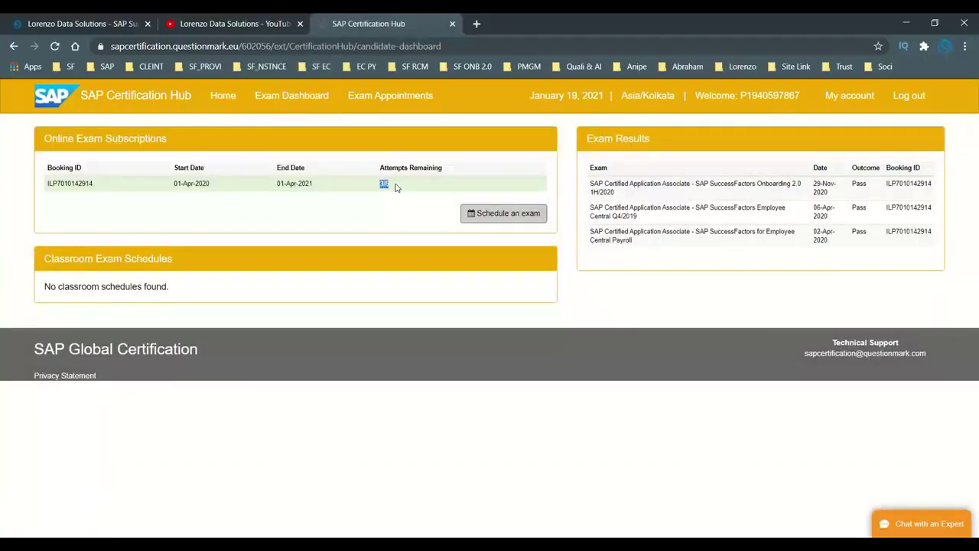
pyautogui.click(395, 191)
pyautogui.moveTo(379, 184); pyautogui.dragTo(403, 195)
pyautogui.click(389, 187)
pyautogui.moveTo(380, 184); pyautogui.dragTo(402, 189)
pyautogui.click(401, 198)
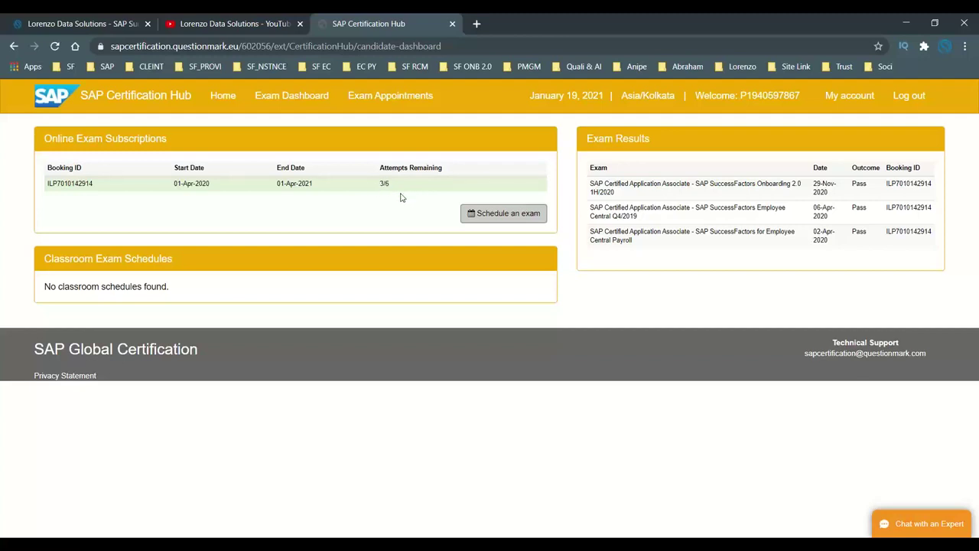